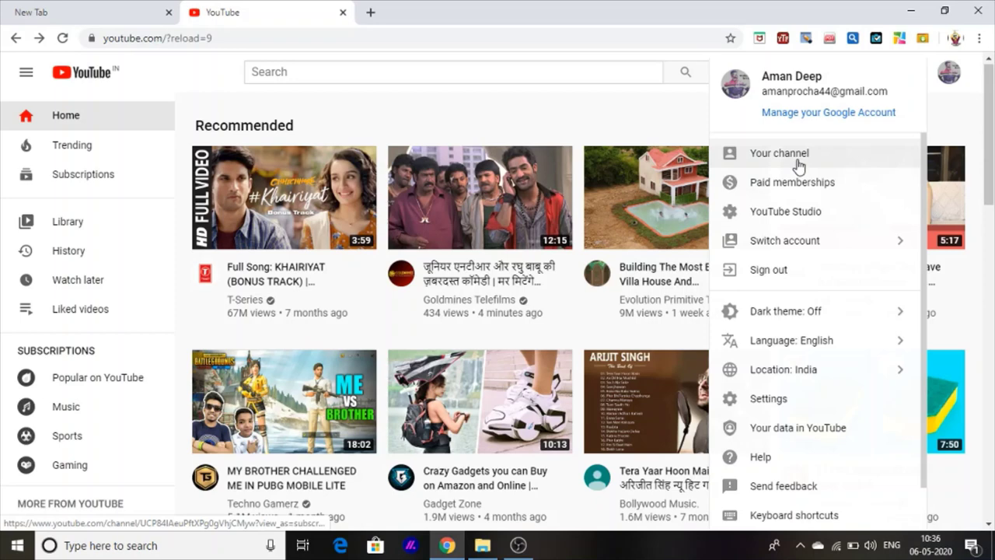
Step: Go to your channel page and open the video upload dialog
{"action": "left_click", "coordinate": [798, 165]}
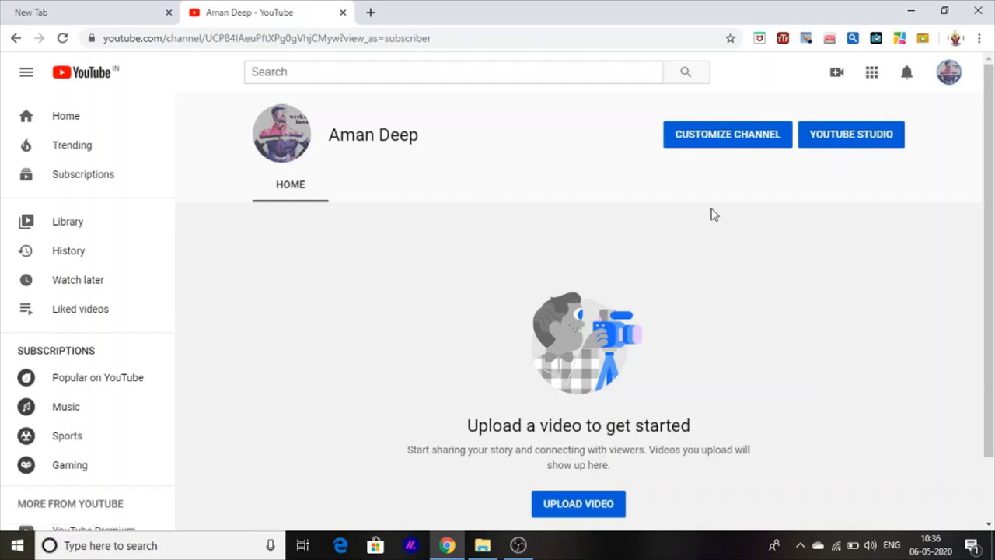
{"action": "scroll", "coordinate": [839, 92], "scroll_direction": "up", "scroll_amount": 5}
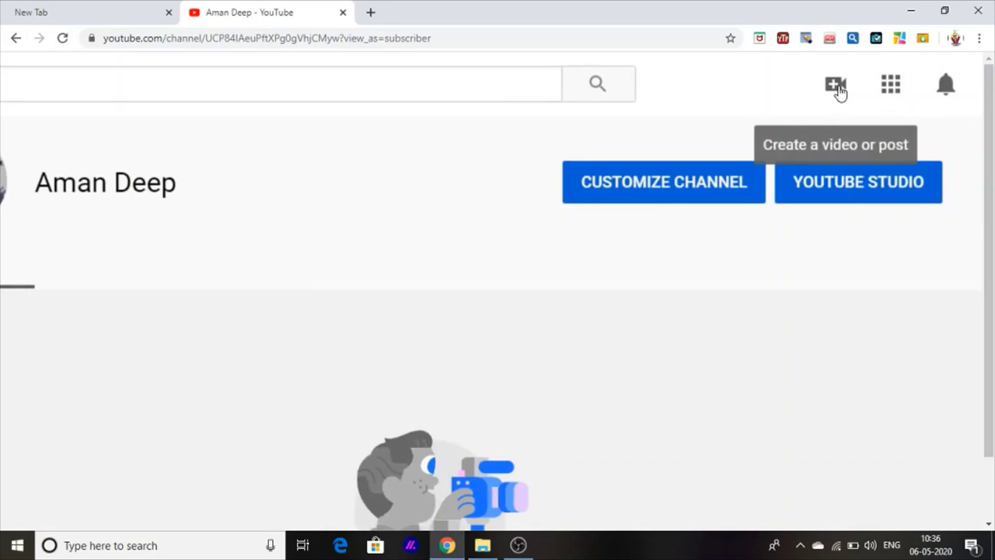
{"action": "left_click", "coordinate": [837, 87]}
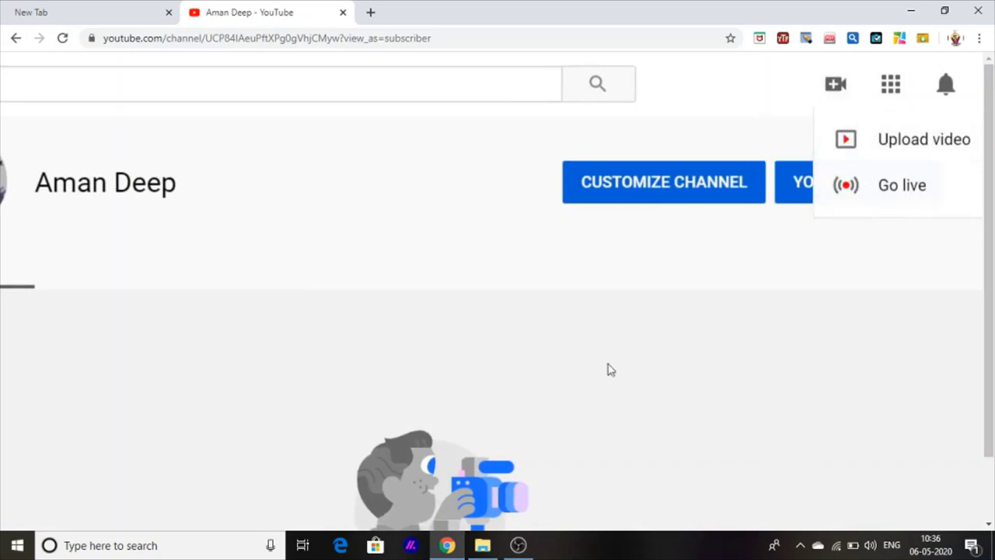
{"action": "left_click", "coordinate": [600, 340]}
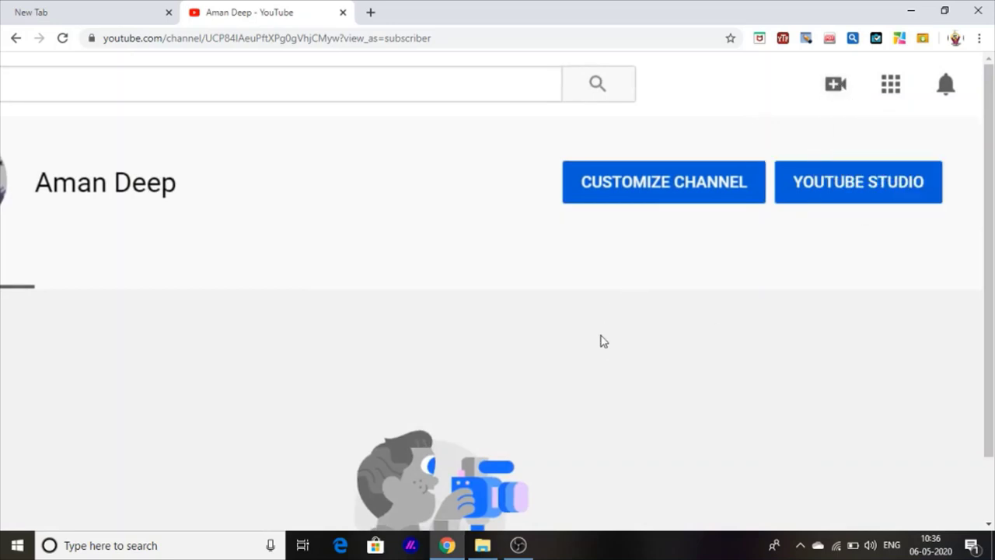
{"action": "scroll", "coordinate": [599, 340], "scroll_direction": "down", "scroll_amount": 3}
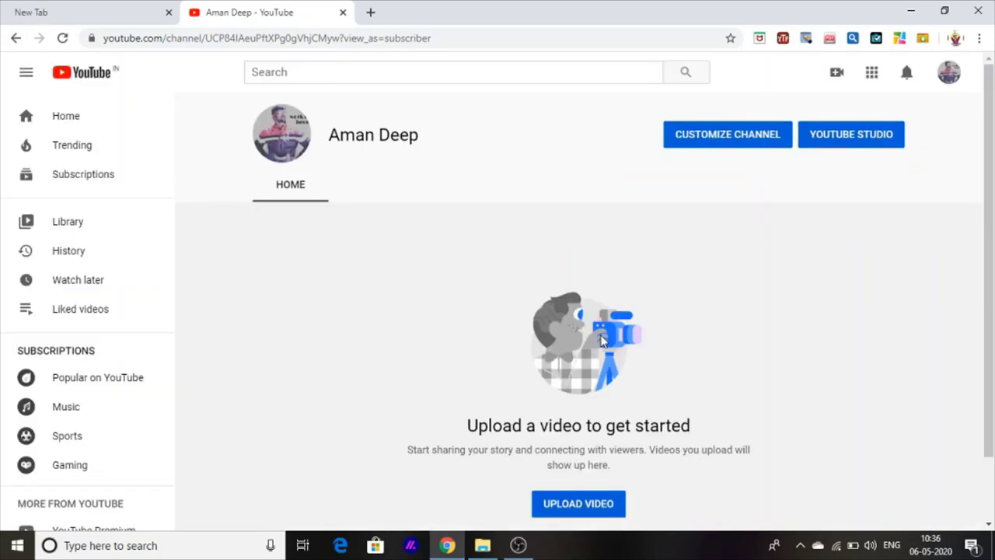
{"action": "left_click", "coordinate": [588, 510]}
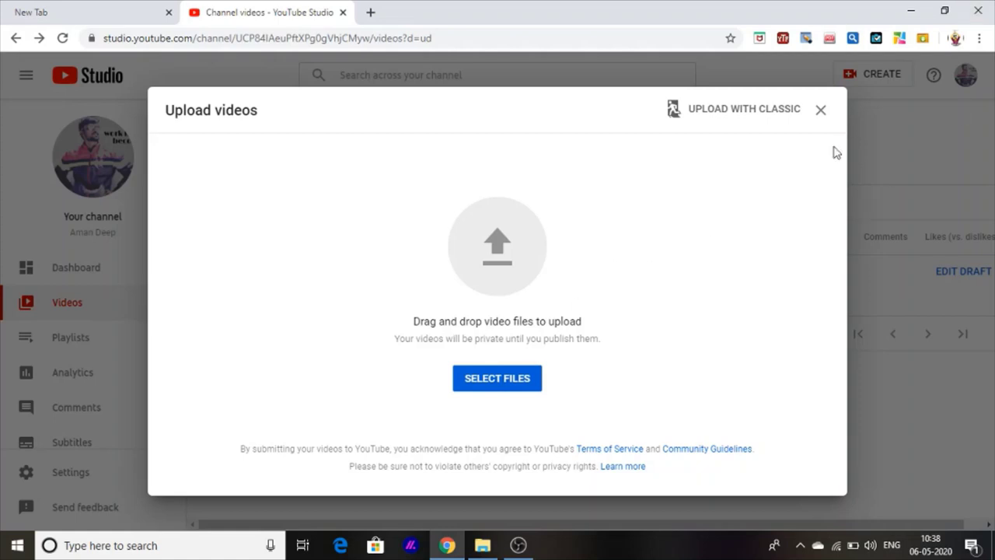
Step: Close the upload dialog and open the draft video's details to review its title and description
{"action": "left_click", "coordinate": [820, 115]}
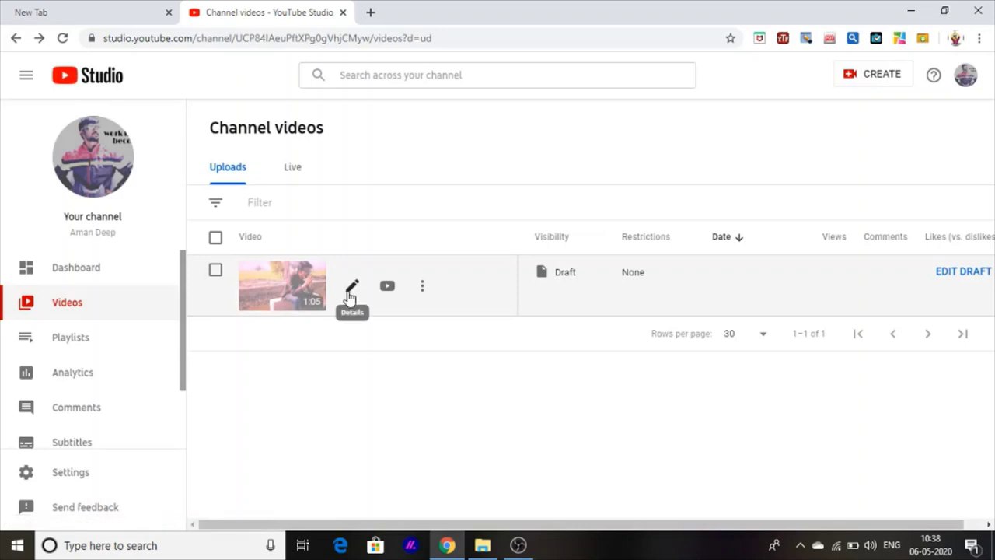
{"action": "left_click", "coordinate": [350, 289]}
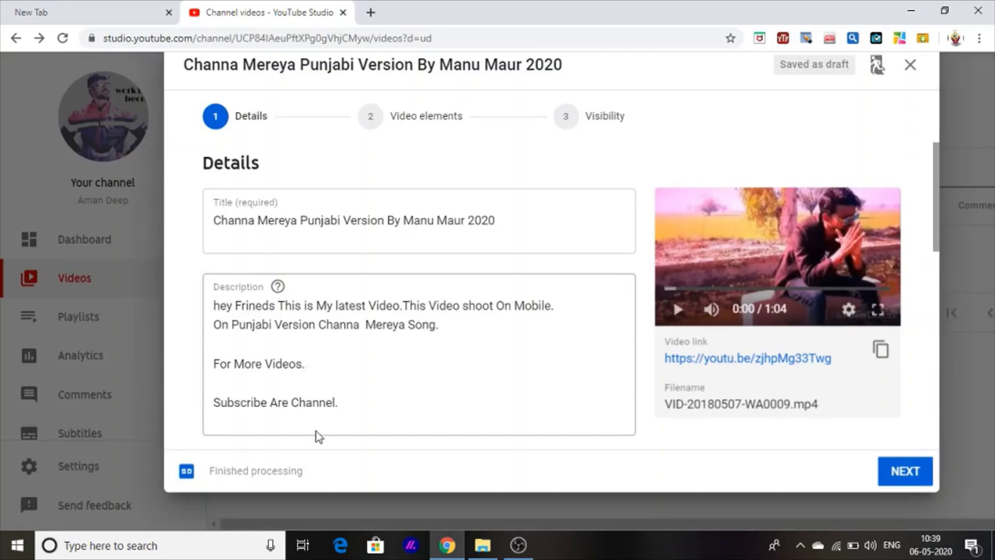
{"action": "scroll", "coordinate": [241, 258], "scroll_direction": "up", "scroll_amount": 3}
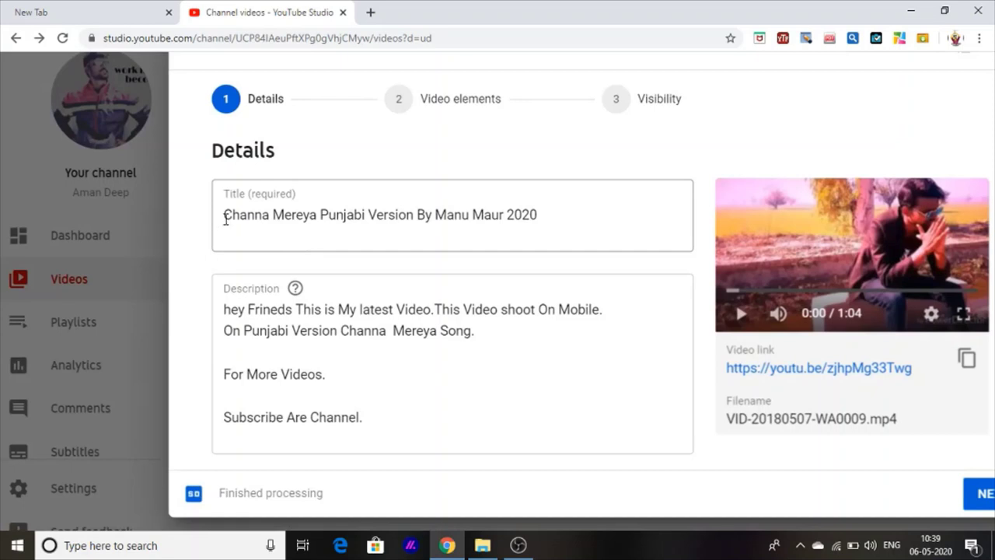
{"action": "left_click_drag", "start_coordinate": [224, 219], "coordinate": [240, 218]}
{"action": "left_click", "coordinate": [271, 218]}
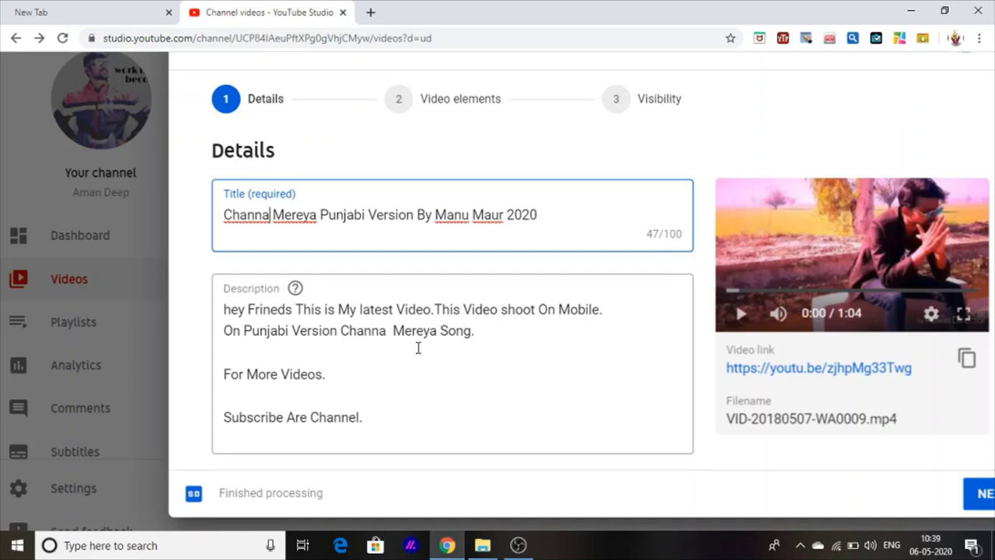
{"action": "key", "text": "End"}
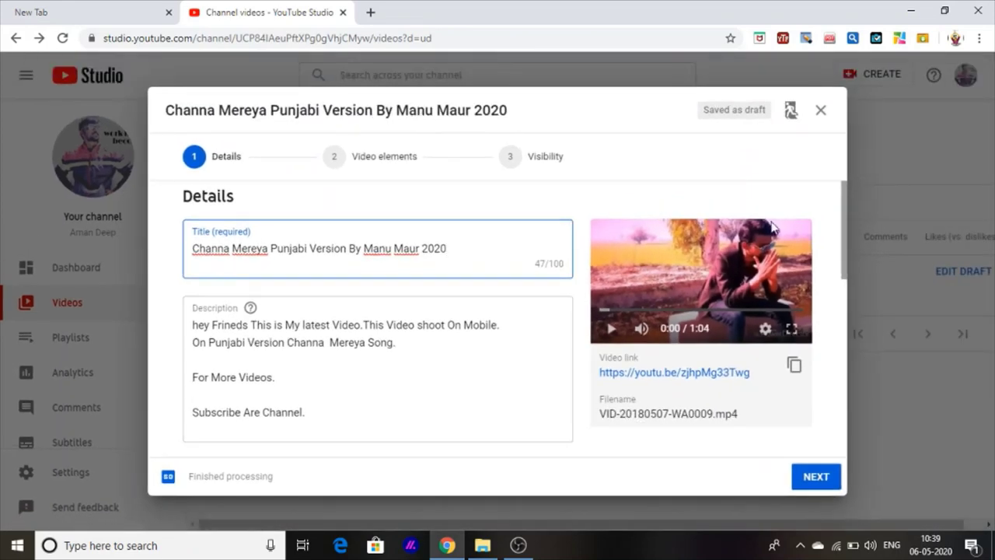
Step: Expand the draft's additional detail options and review the audience setting and the video's tags
{"action": "left_click_drag", "start_coordinate": [843, 223], "coordinate": [847, 408]}
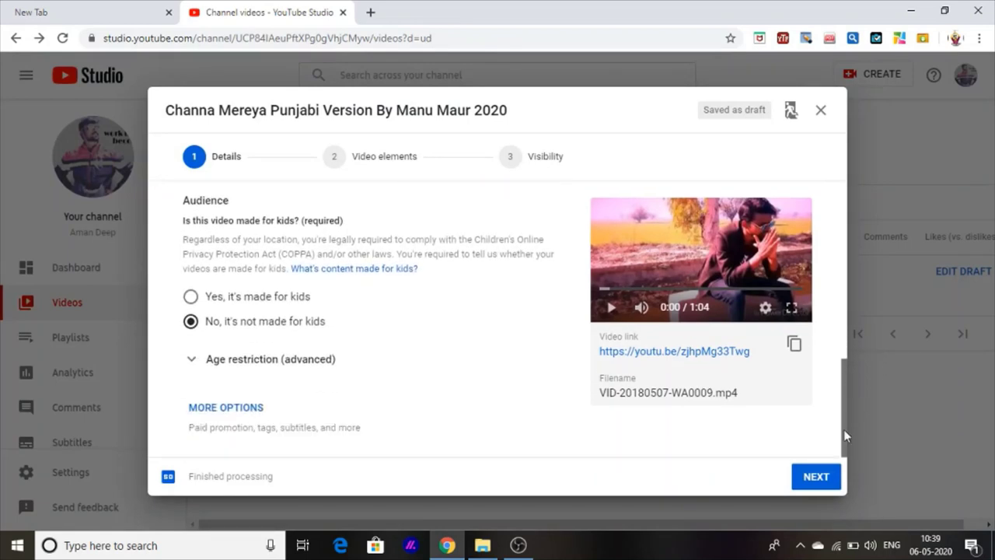
{"action": "left_click", "coordinate": [214, 412]}
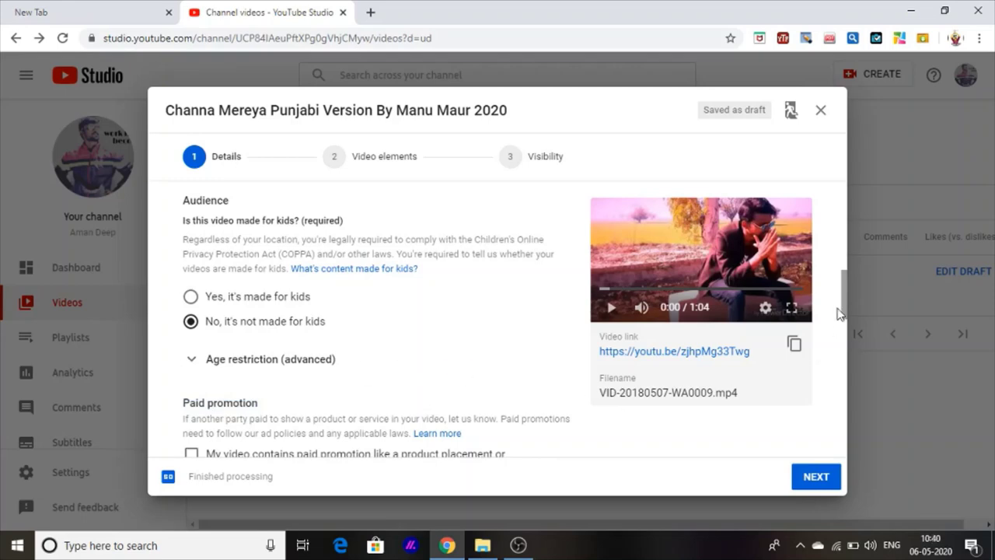
{"action": "left_click_drag", "start_coordinate": [844, 298], "coordinate": [841, 351]}
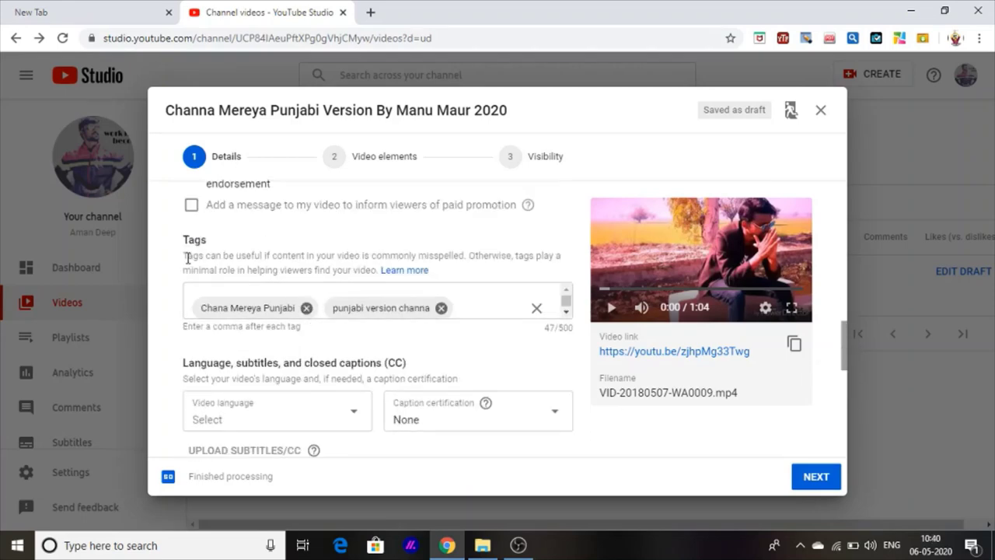
{"action": "left_click_drag", "start_coordinate": [182, 246], "coordinate": [194, 244]}
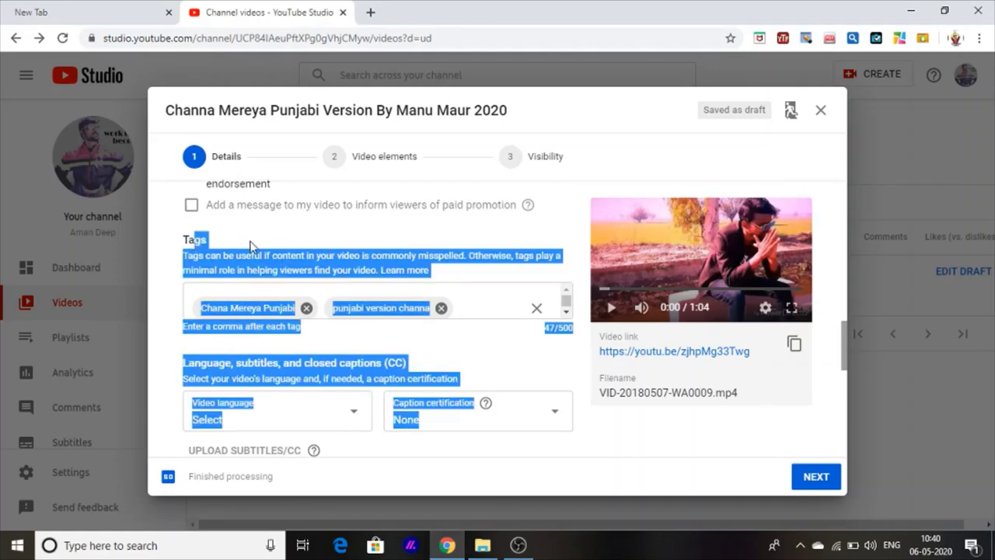
{"action": "left_click", "coordinate": [253, 244]}
{"action": "scroll", "coordinate": [253, 243], "scroll_direction": "up", "scroll_amount": 3}
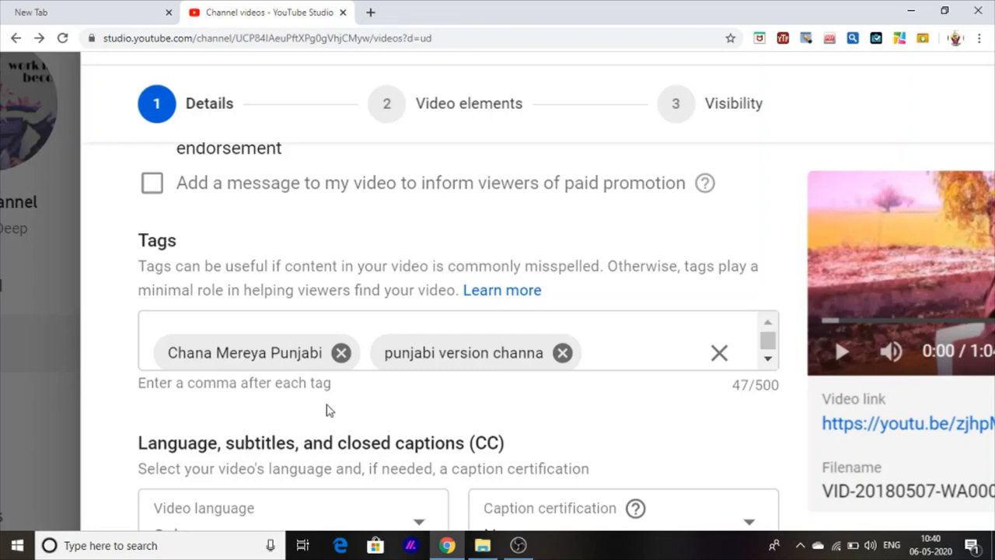
{"action": "scroll", "coordinate": [335, 404], "scroll_direction": "down", "scroll_amount": 1}
{"action": "left_click", "coordinate": [637, 311]}
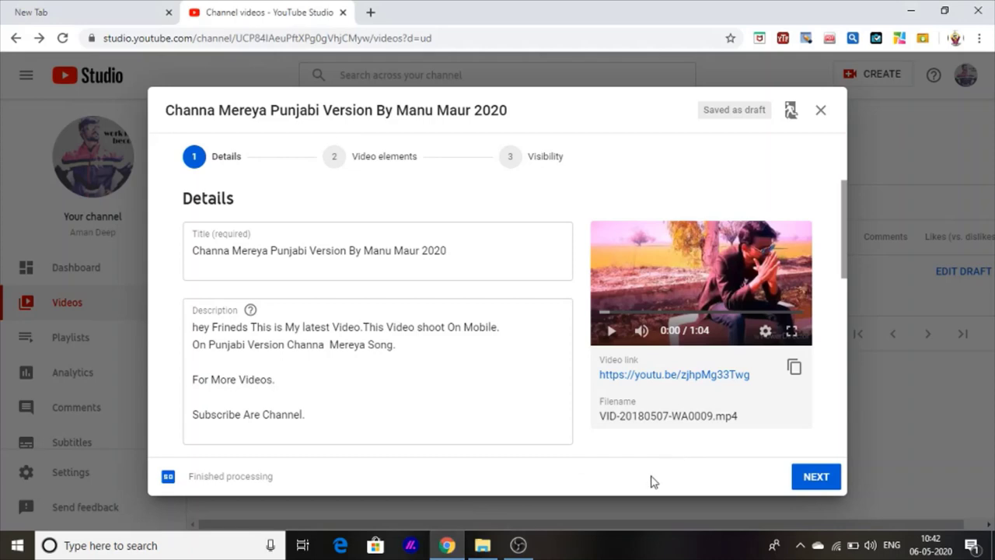
Step: Proceed from the draft's details through the video elements stage to the visibility settings
{"action": "left_click", "coordinate": [811, 477]}
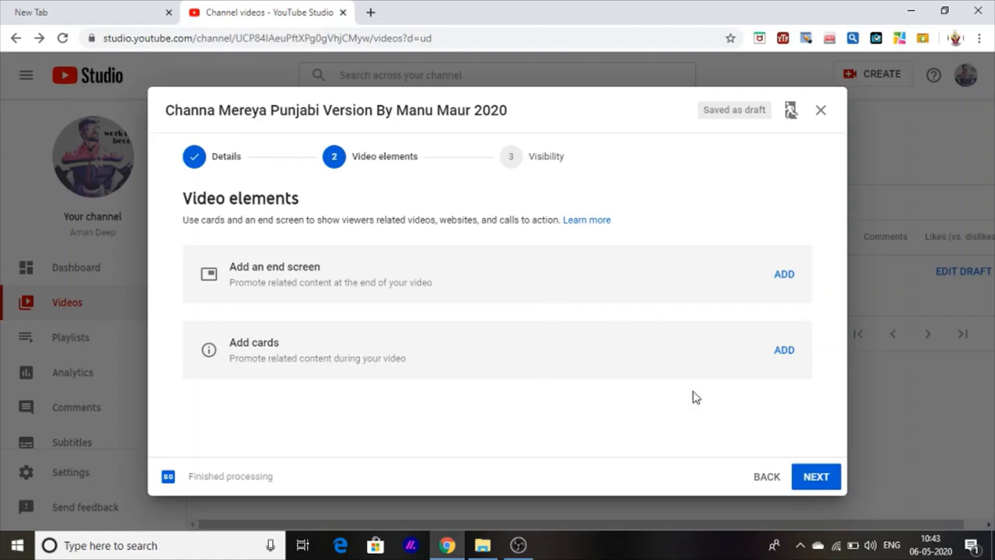
{"action": "left_click", "coordinate": [816, 476]}
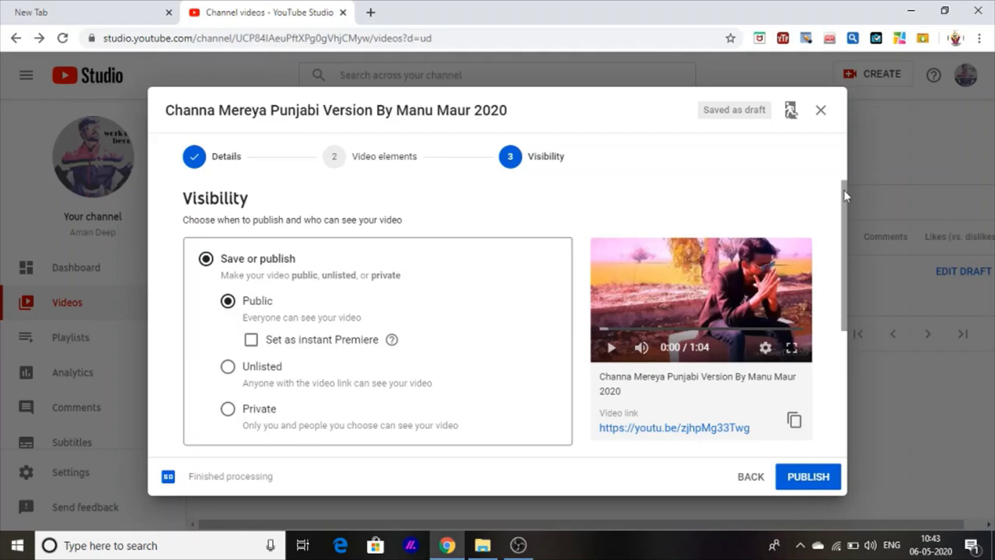
Step: Try scheduling the video to go public on May 7, 2020, and look through the available publishing times
{"action": "left_click_drag", "start_coordinate": [842, 193], "coordinate": [854, 260]}
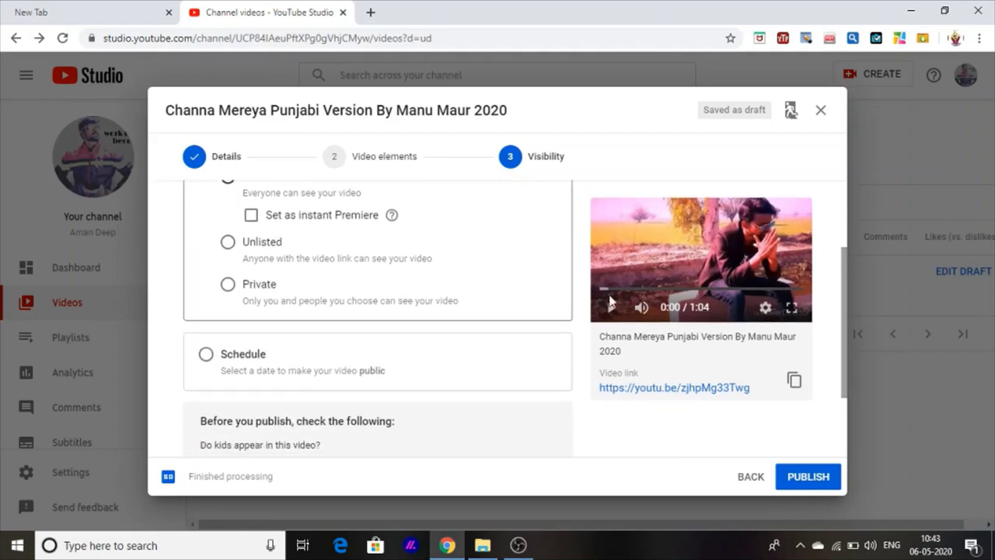
{"action": "left_click", "coordinate": [206, 355]}
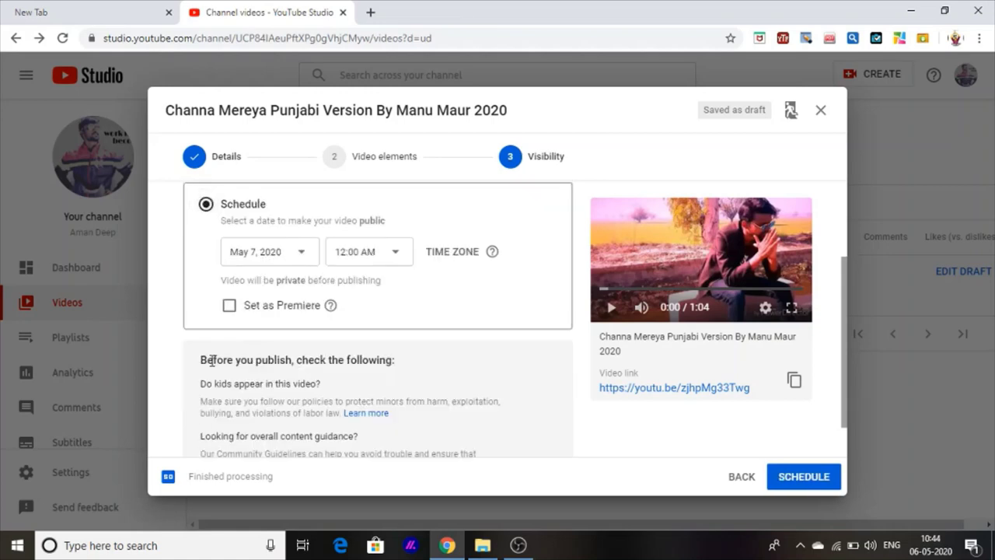
{"action": "left_click", "coordinate": [301, 255]}
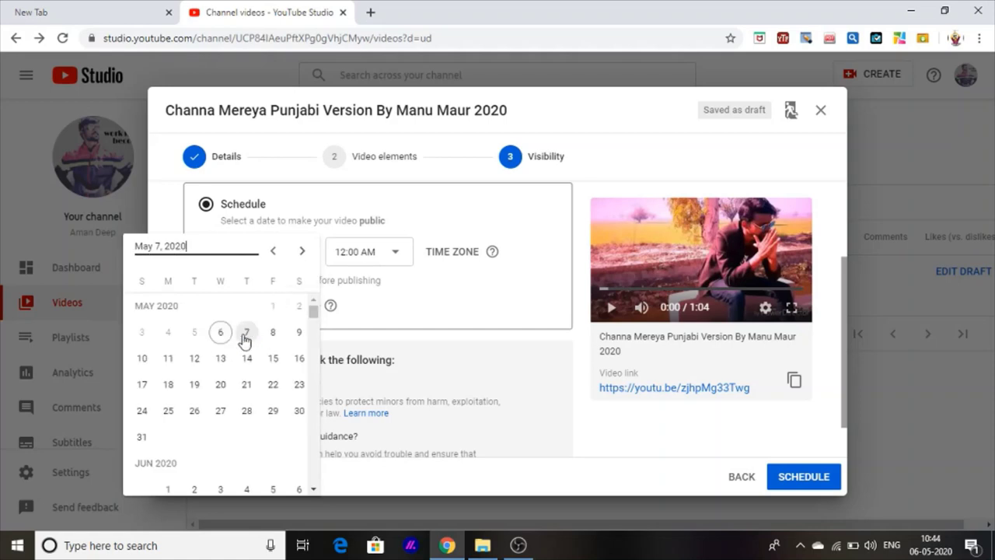
{"action": "left_click", "coordinate": [244, 339]}
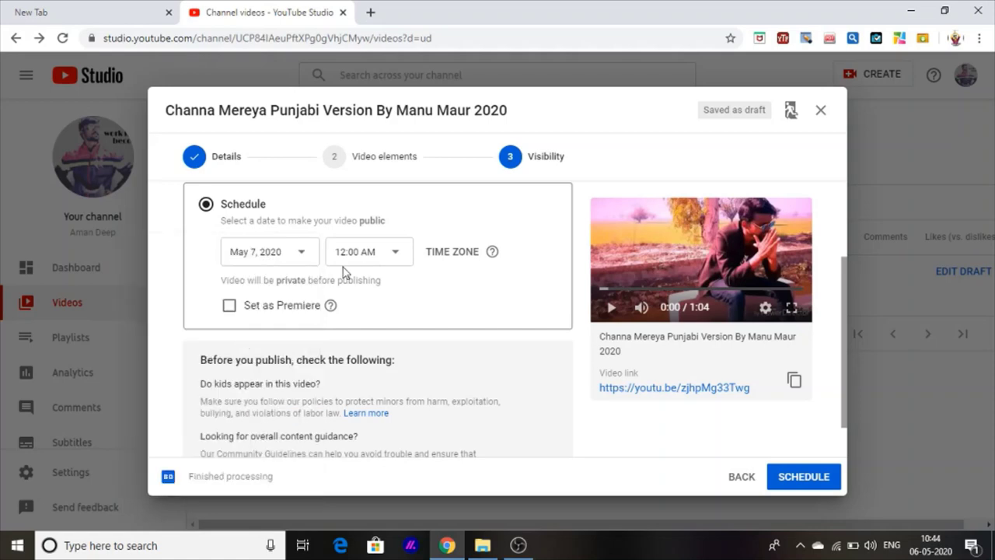
{"action": "left_click", "coordinate": [360, 250]}
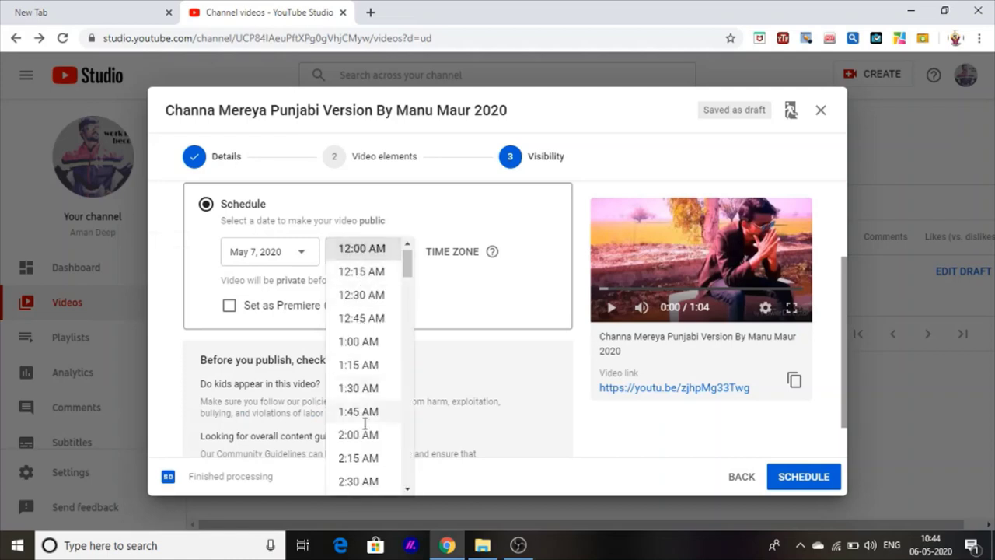
{"action": "left_click", "coordinate": [476, 308]}
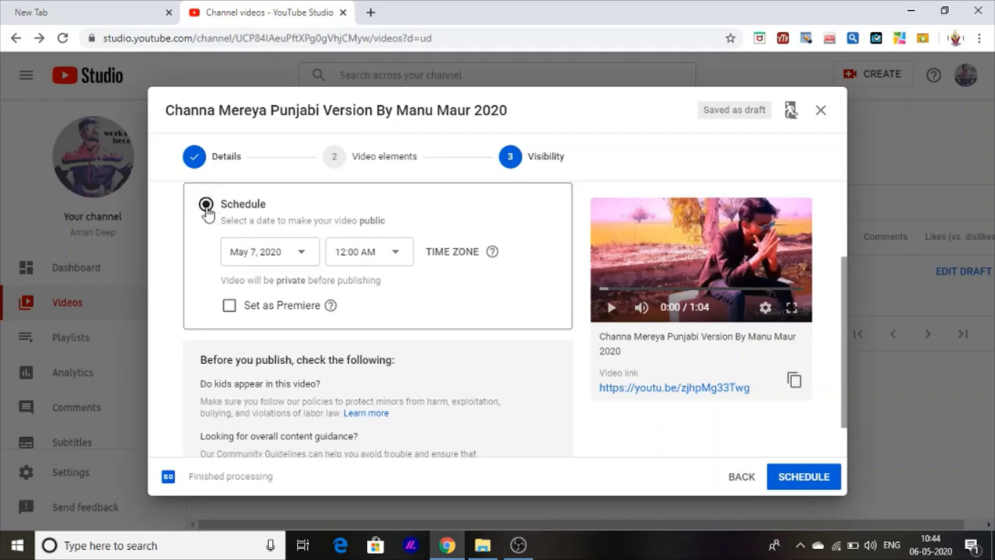
Step: Switch the visibility from scheduling back to immediate publishing and publish the video
{"action": "scroll", "coordinate": [206, 206], "scroll_direction": "up", "scroll_amount": 3}
{"action": "left_click_drag", "start_coordinate": [845, 194], "coordinate": [877, 377]}
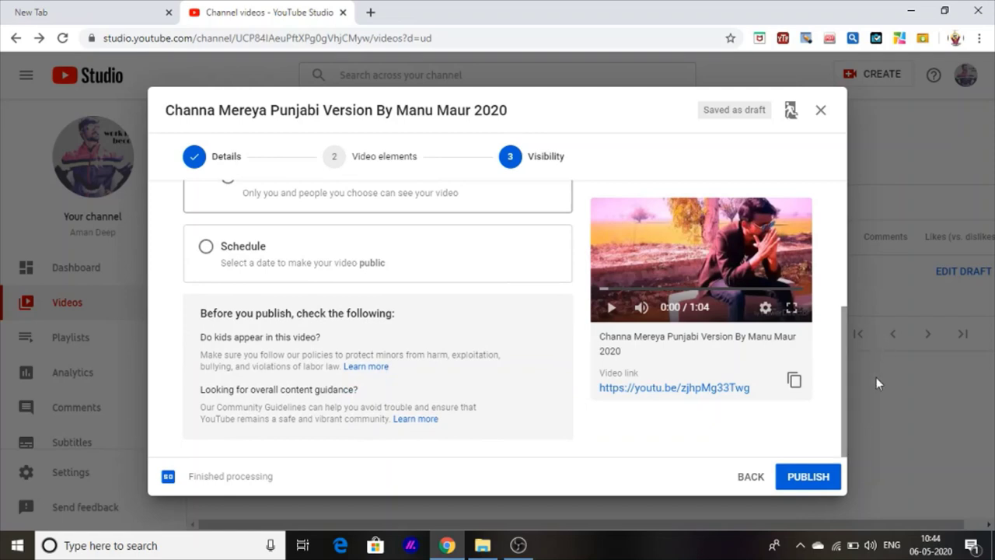
{"action": "left_click", "coordinate": [808, 477]}
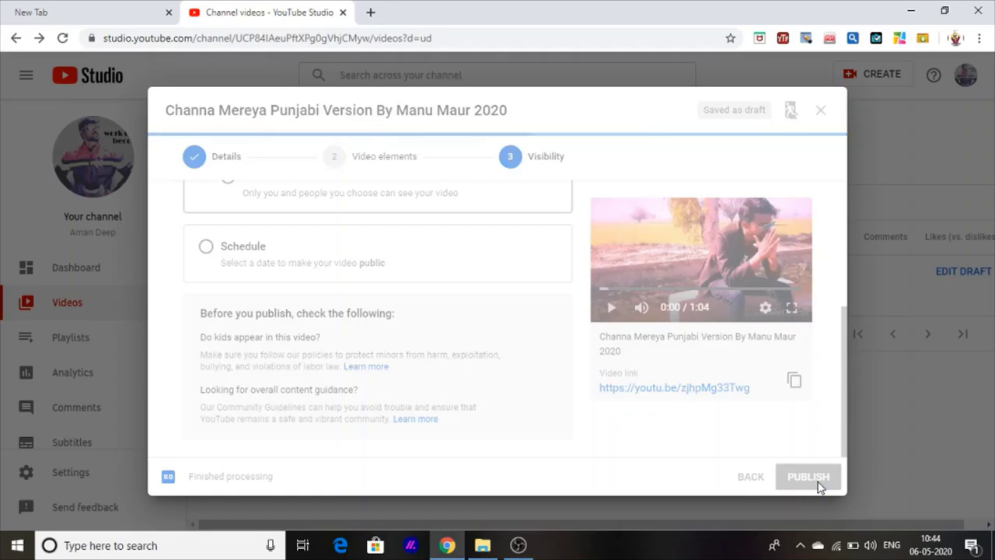